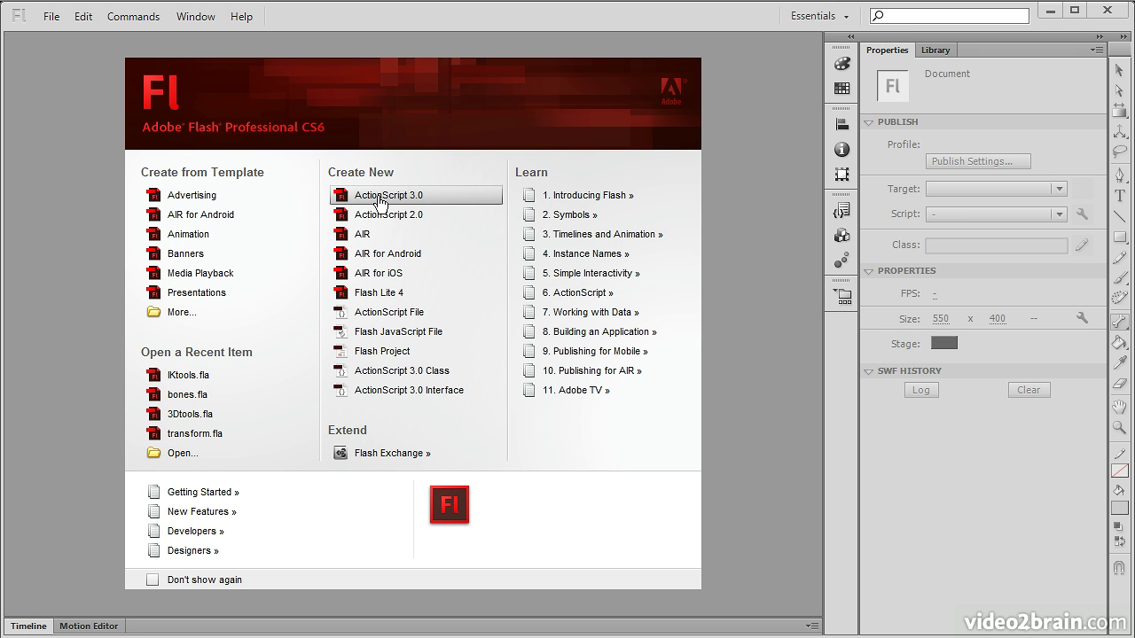
Create a new ActionScript 3.0 document from the Welcome Screen.
click(435, 197)
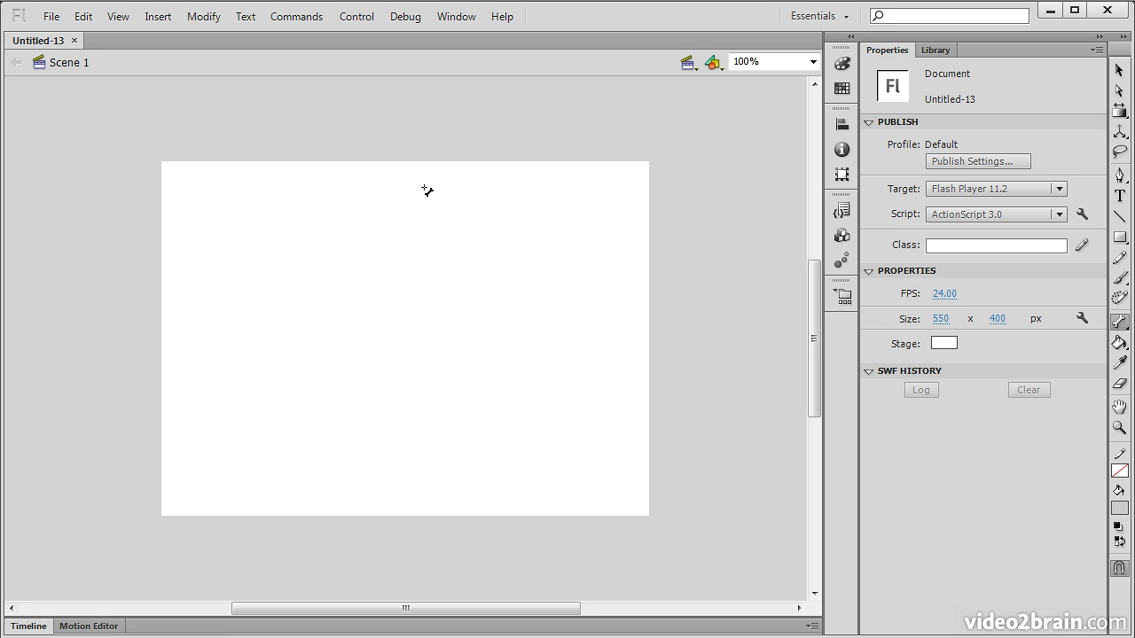
Save the untitled document as 06_01.fla in the Assets folder.
click(50, 15)
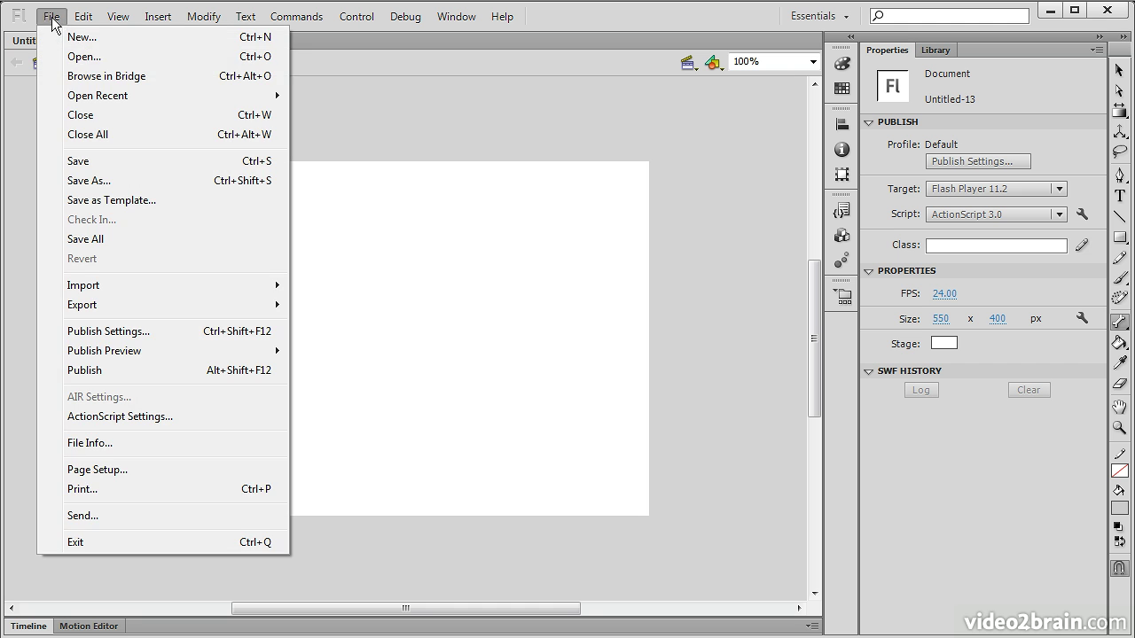
click(133, 163)
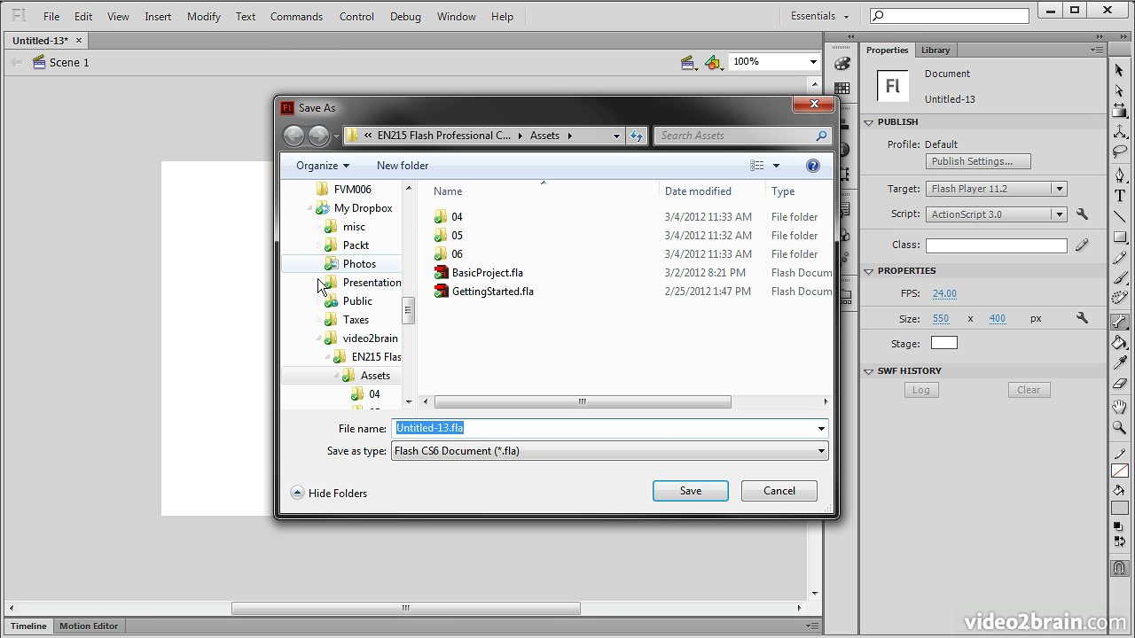
text(06_01.fla)
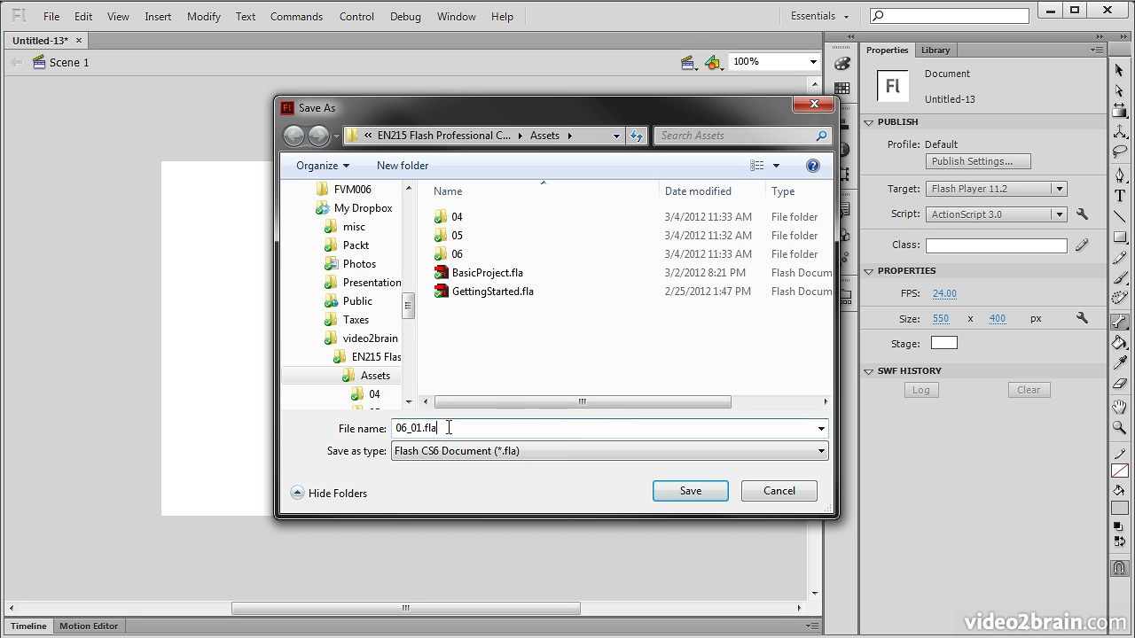
click(687, 495)
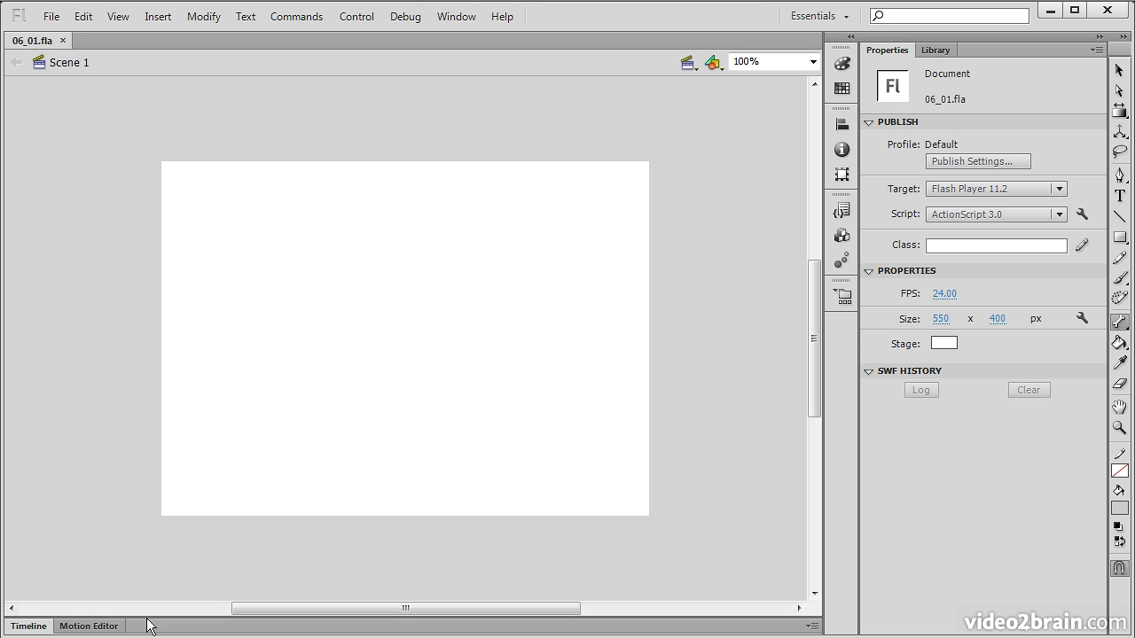
Show the Timeline panel and enlarge it so the layers are visible.
click(21, 630)
drag(266, 457, 266, 508)
drag(819, 294, 818, 309)
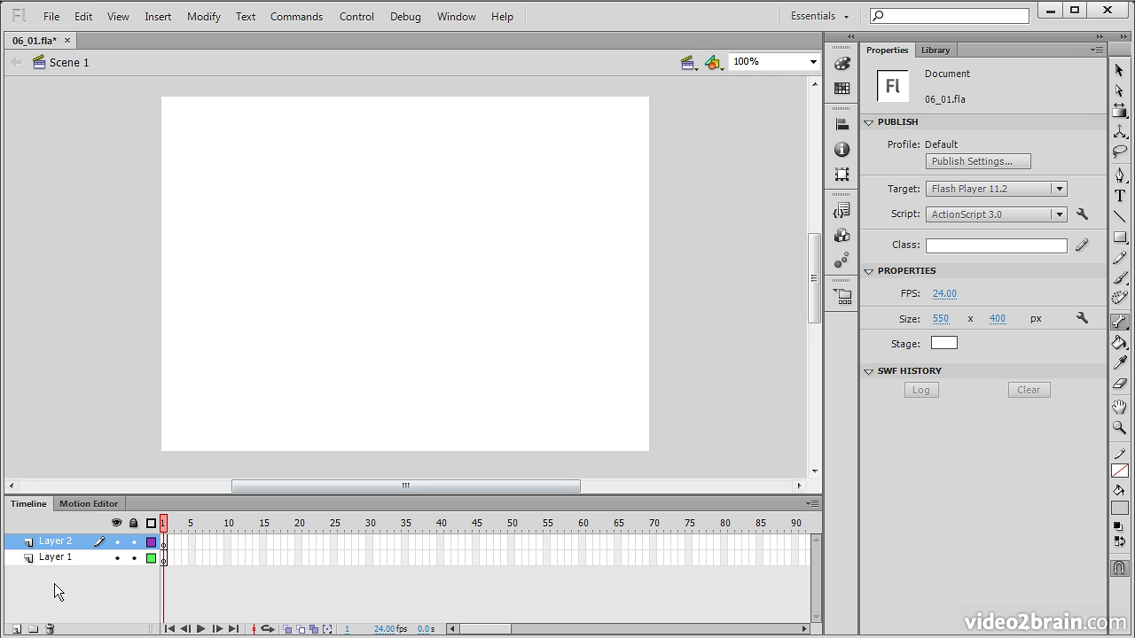
Rename Layer 2 to 'Actions' and lock it.
double_click(55, 542)
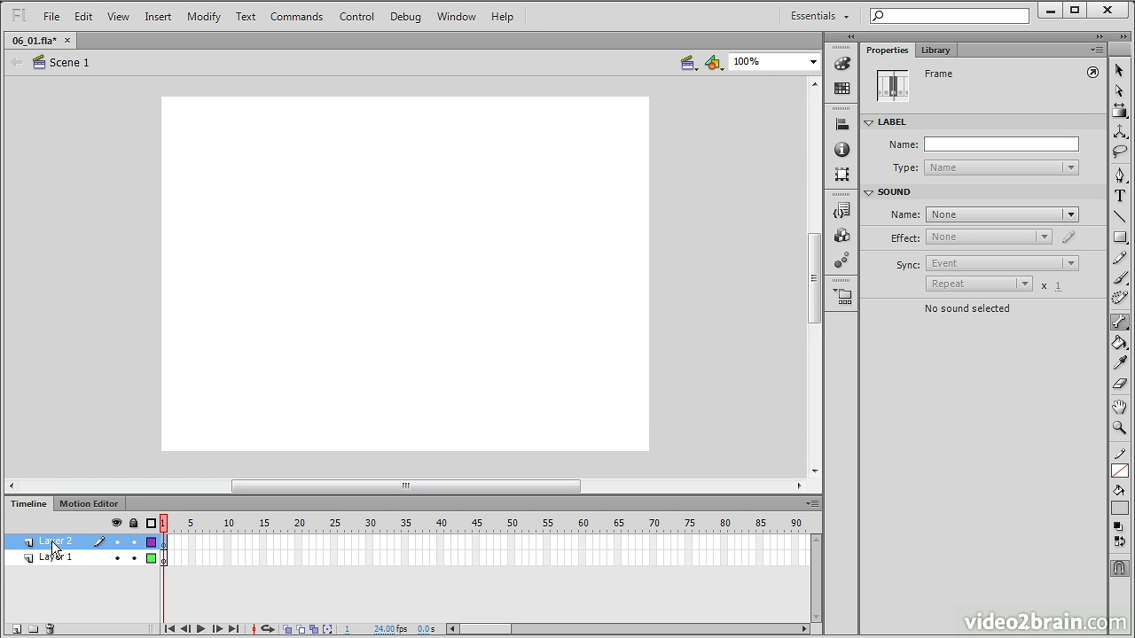
text(Actions)
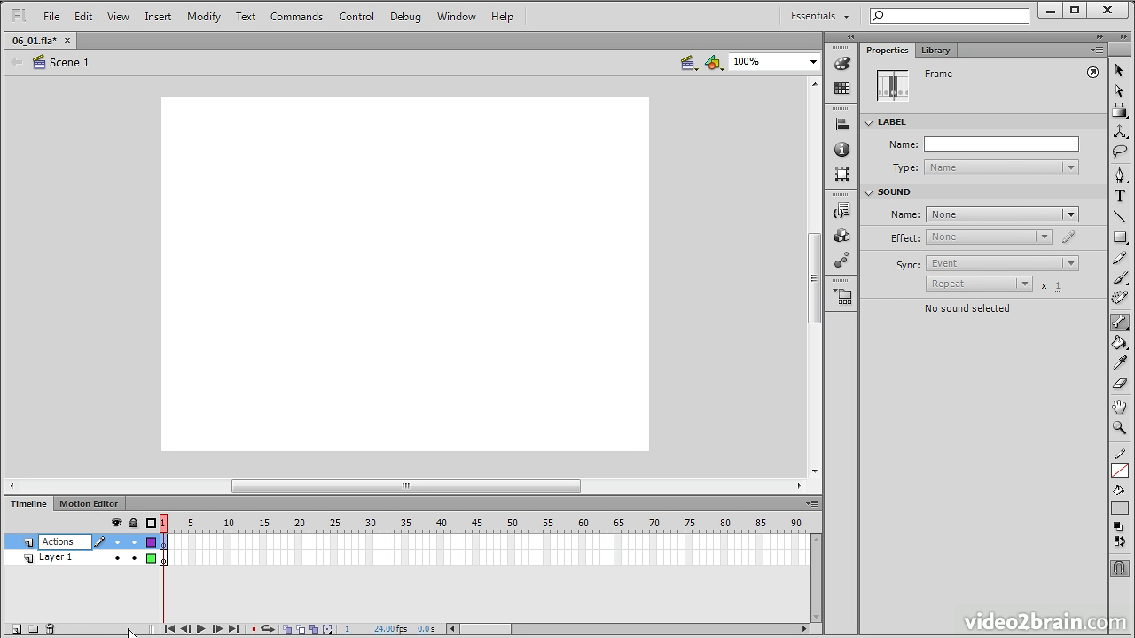
click(106, 595)
click(133, 542)
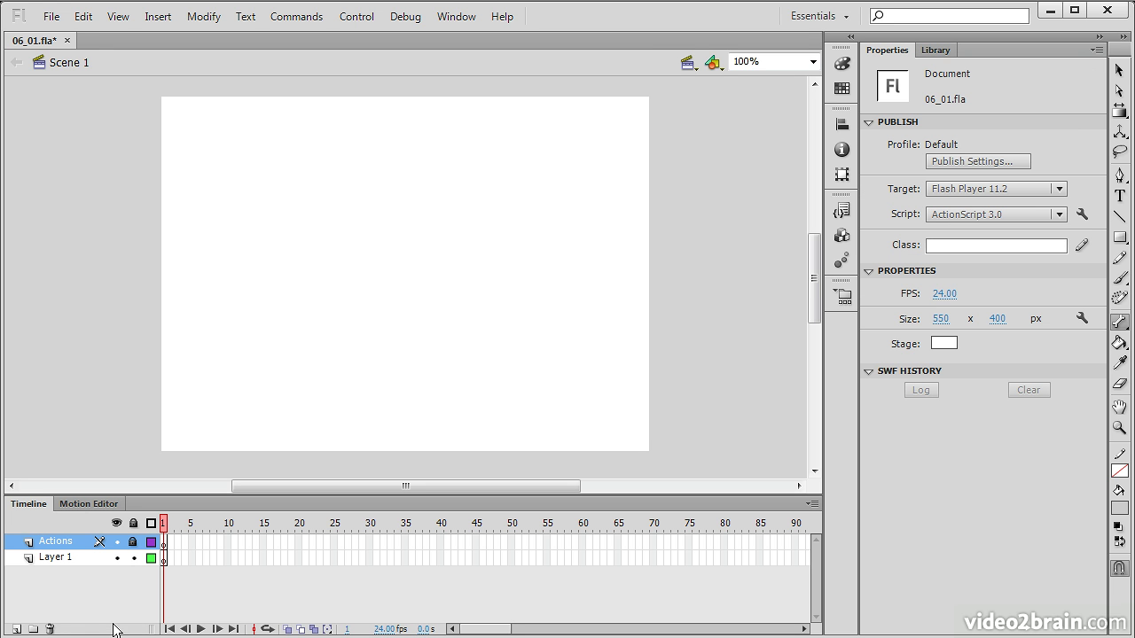
Save 06_01.fla with Ctrl+S and deselect to show the document properties.
click(165, 558)
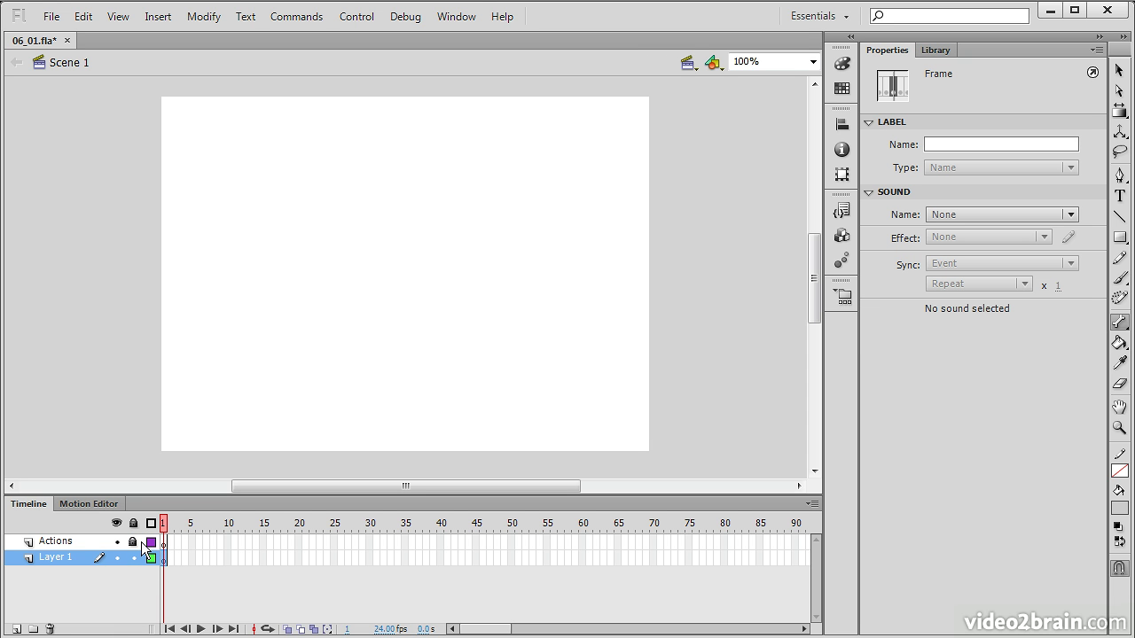
click(165, 542)
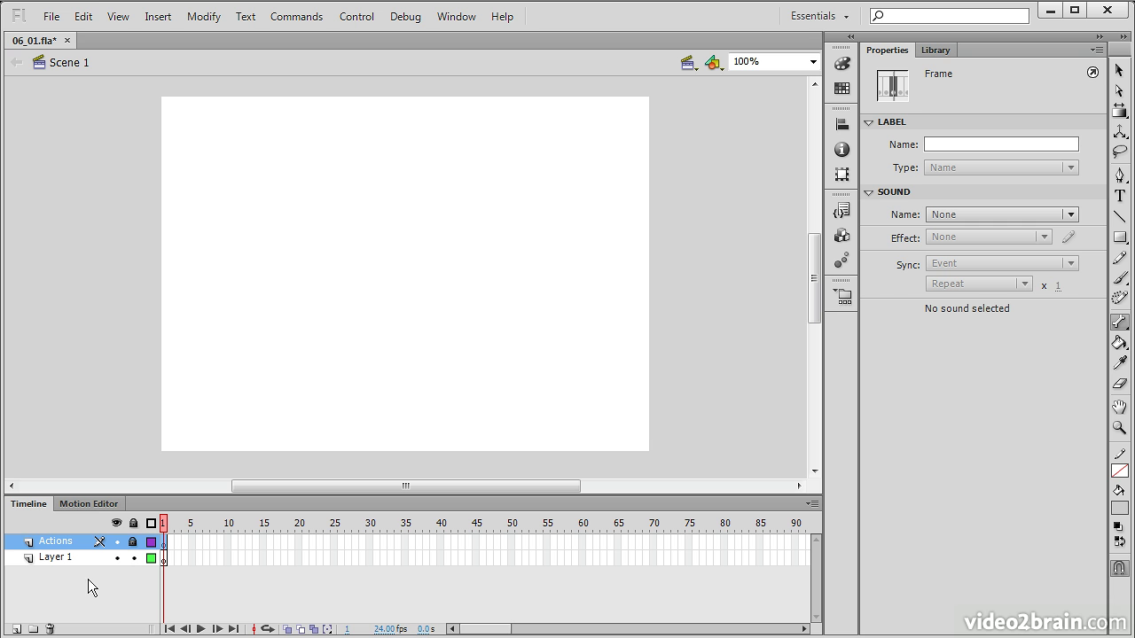
key(ctrl+s)
click(686, 211)
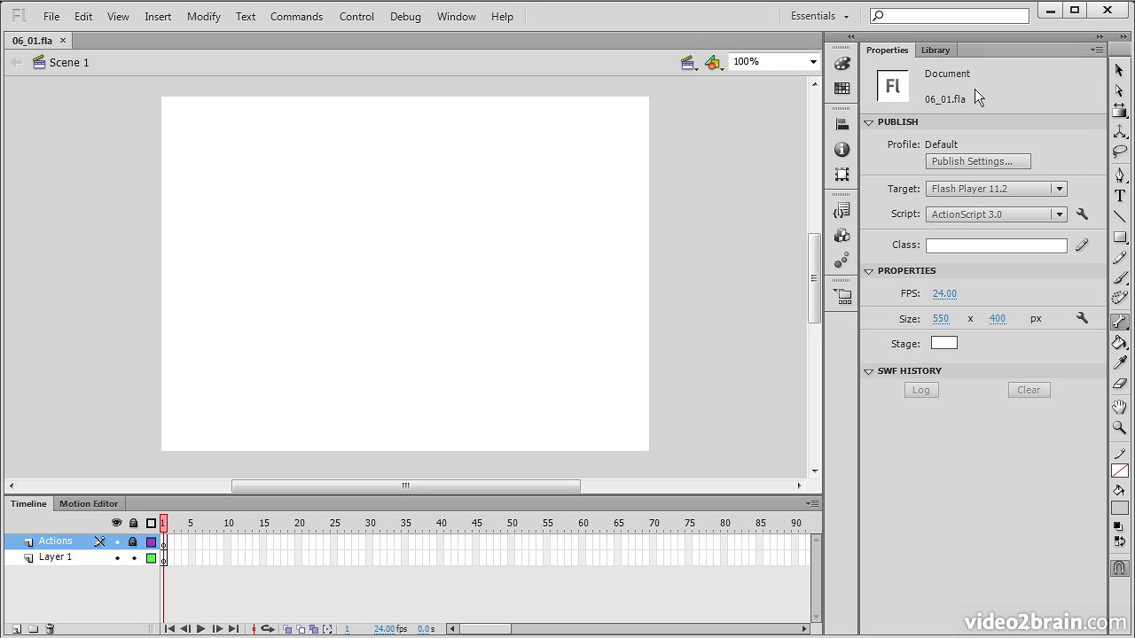
click(1119, 70)
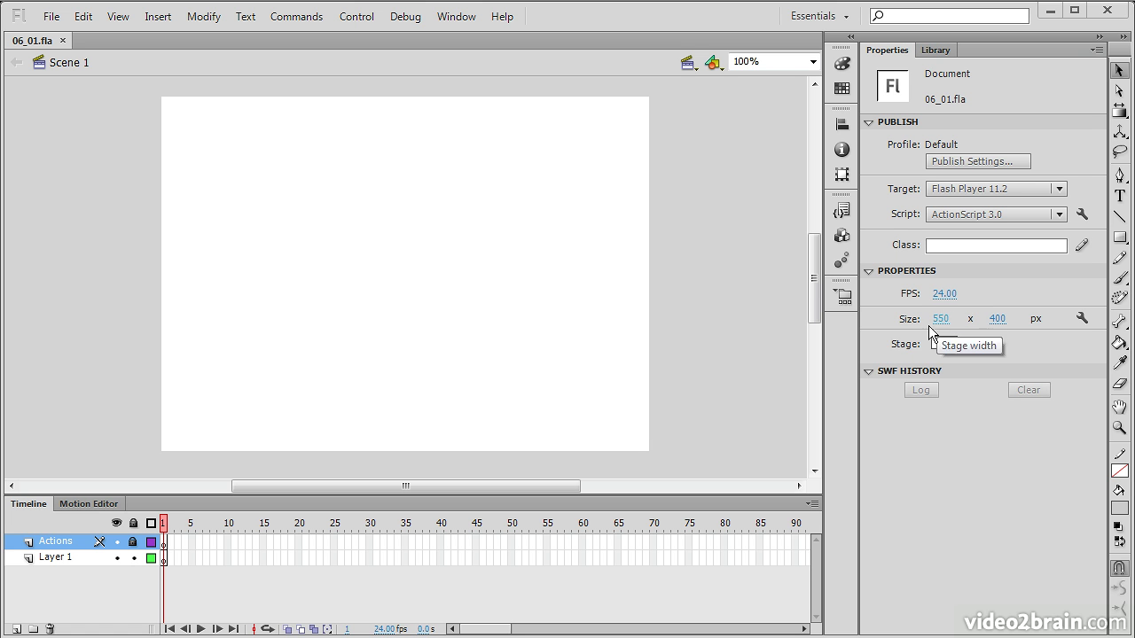
Resize the stage to 550 x 350 px, give it a #333333 background, and save.
drag(996, 319, 952, 326)
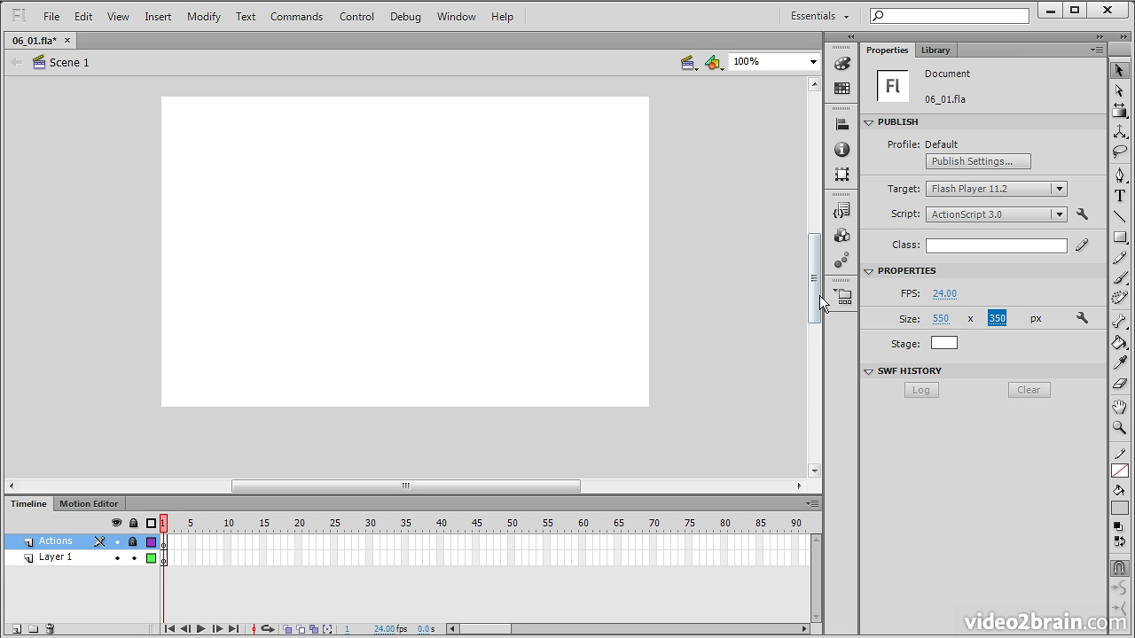
click(949, 344)
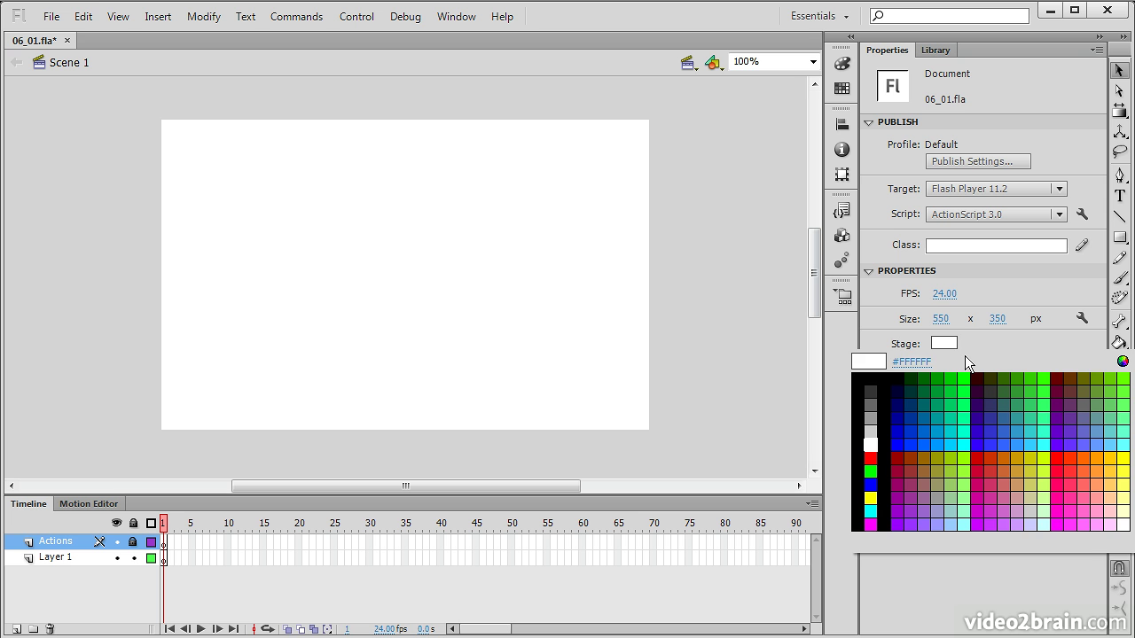
click(872, 395)
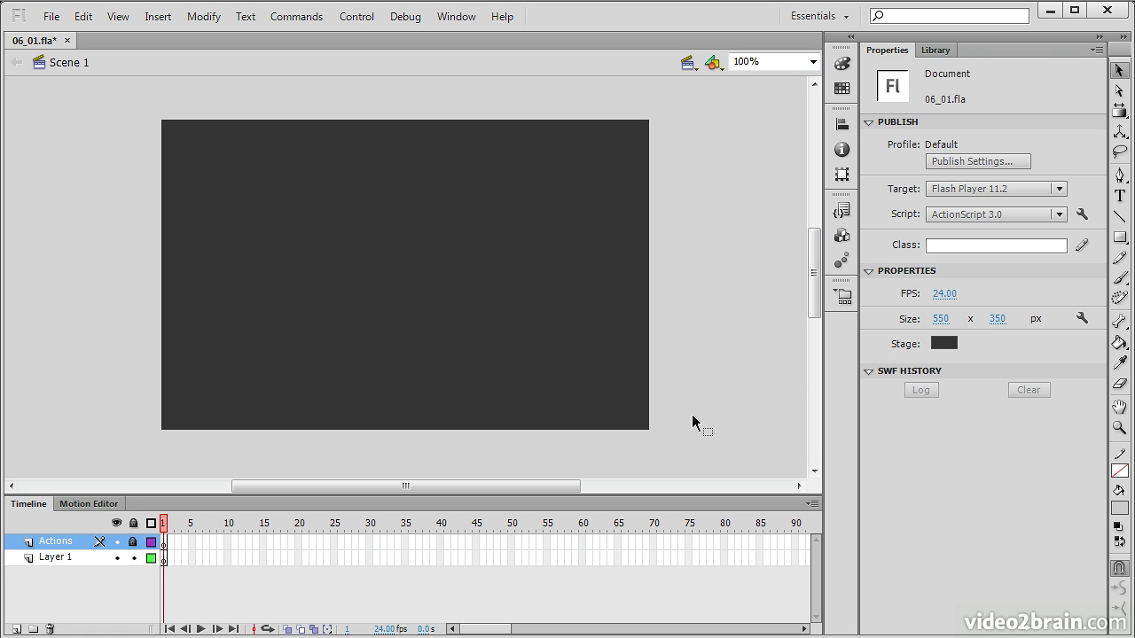
key(ctrl+s)
Turn on rulers, add guides at the stage's top, bottom, left and right edges, and save.
click(122, 18)
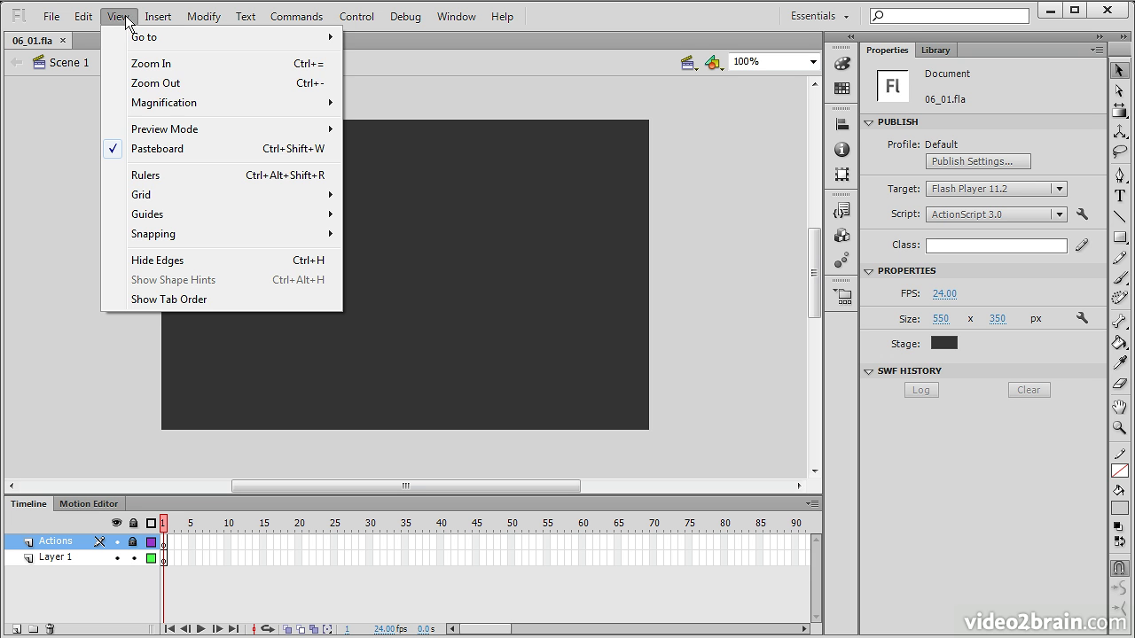
click(188, 175)
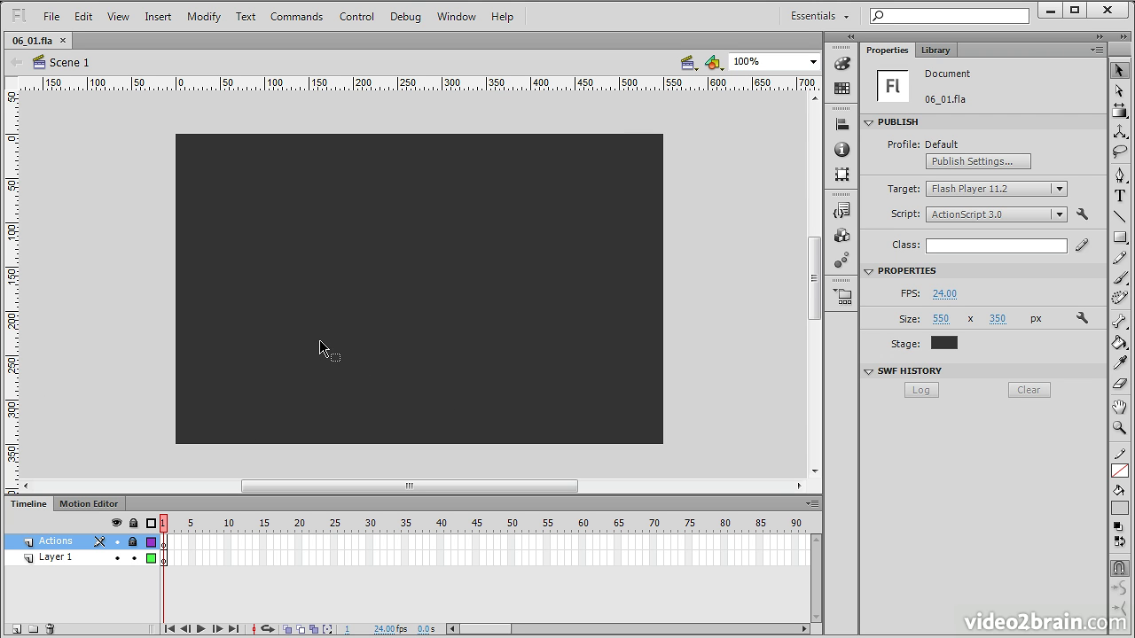
drag(281, 85, 285, 135)
drag(160, 84, 250, 450)
drag(12, 341, 176, 341)
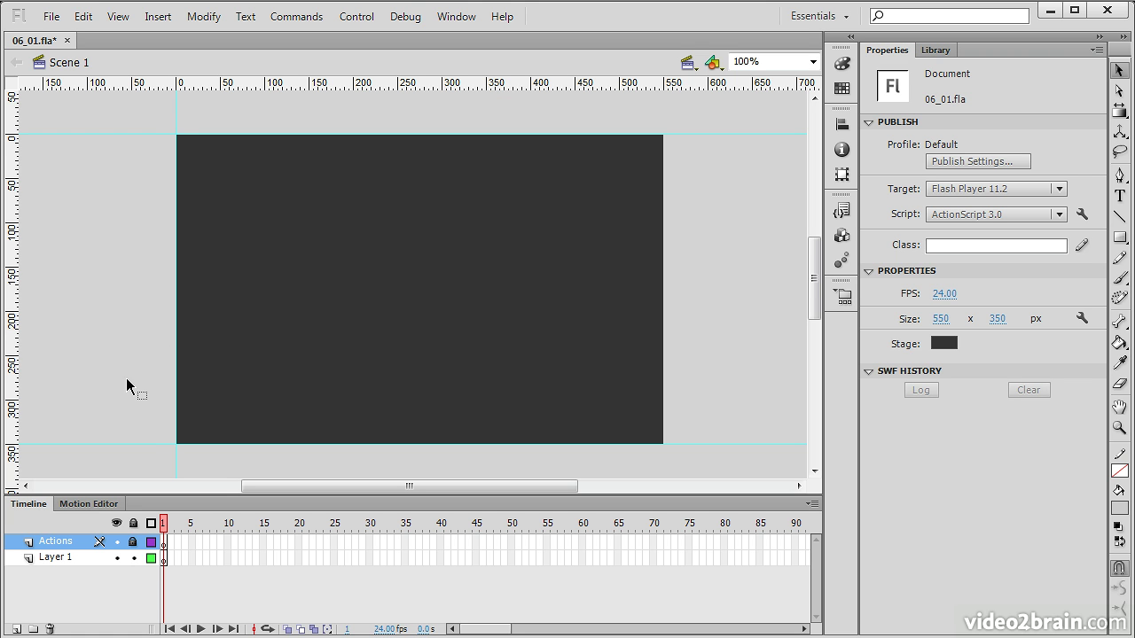
drag(13, 329, 664, 330)
key(ctrl+s)
Lock the guides via View > Guides > Lock Guides.
click(118, 16)
mouse_move(190, 196)
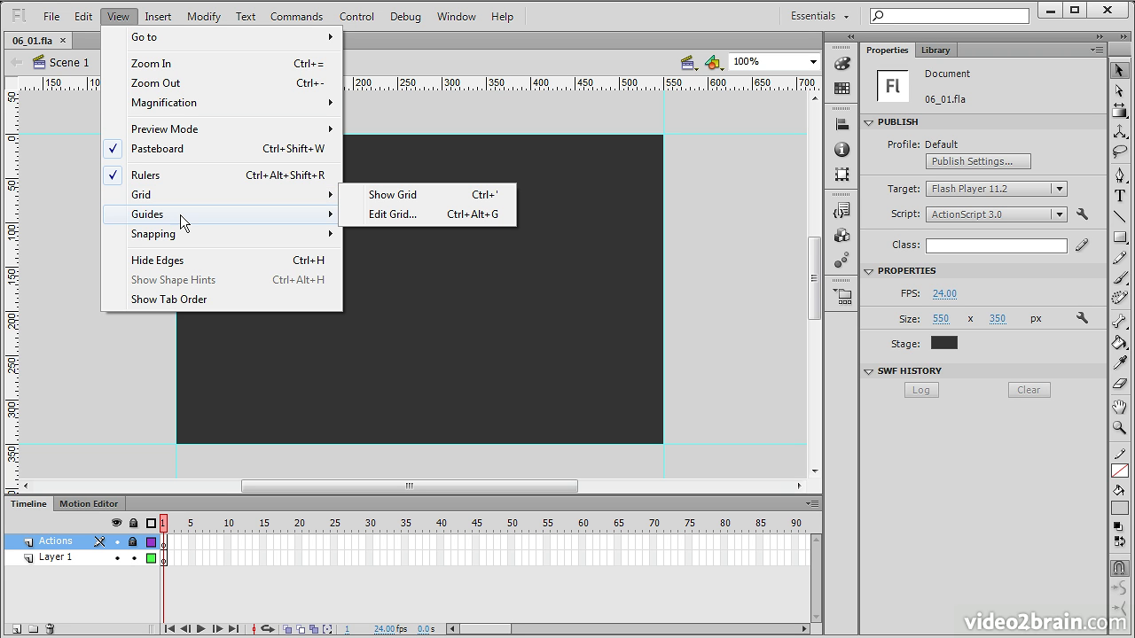
mouse_move(180, 219)
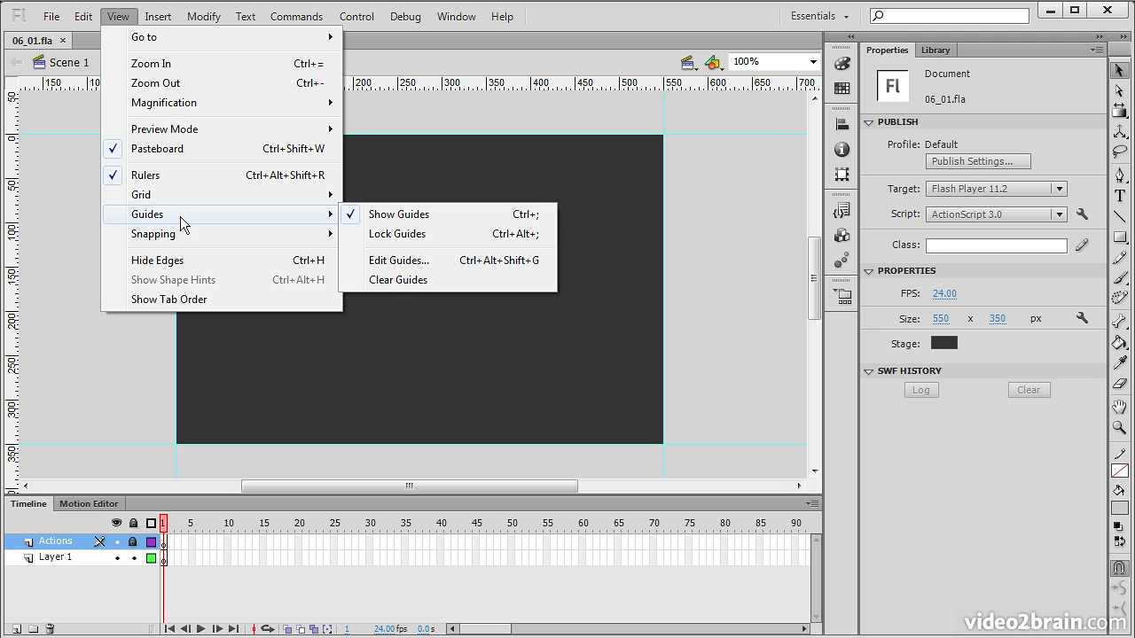
click(387, 240)
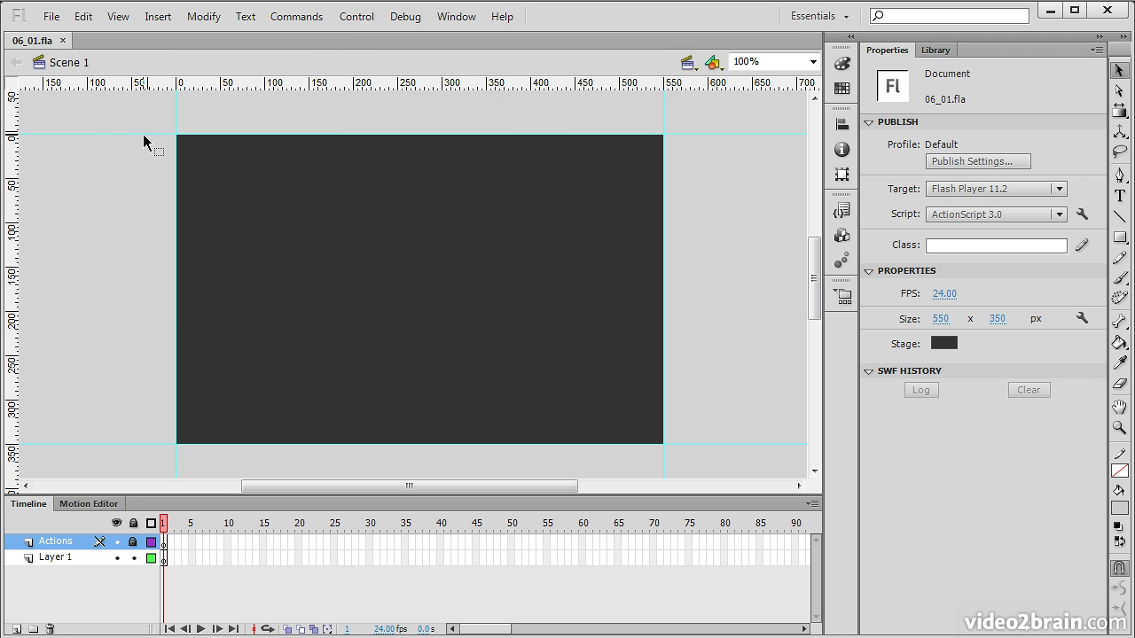
Enable Snap to Pixels under View > Snapping.
click(120, 17)
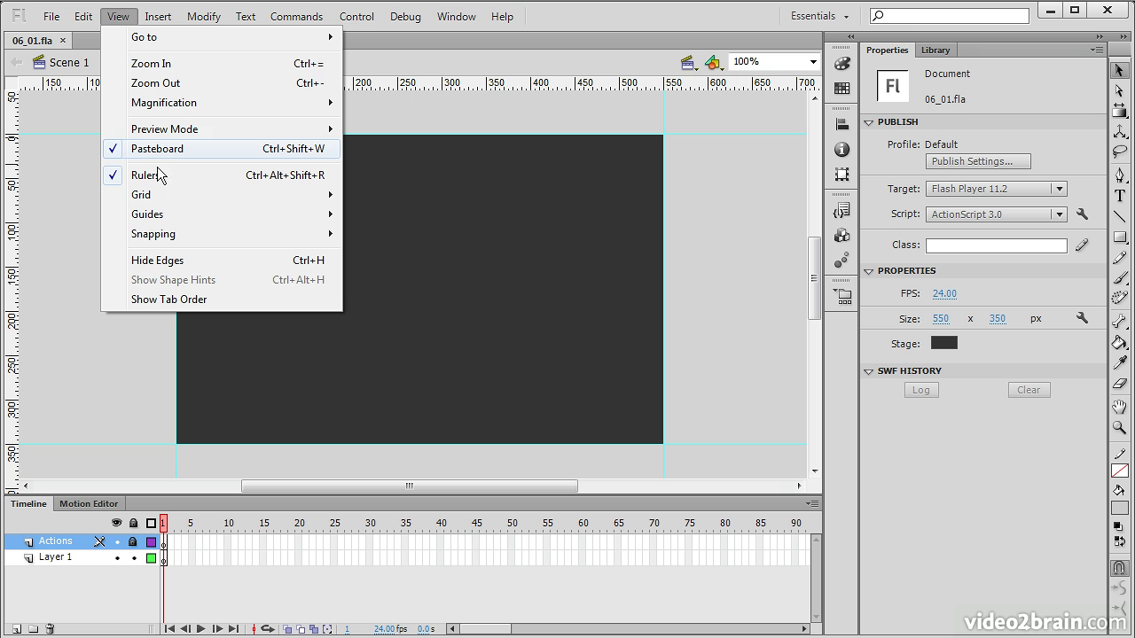
mouse_move(216, 239)
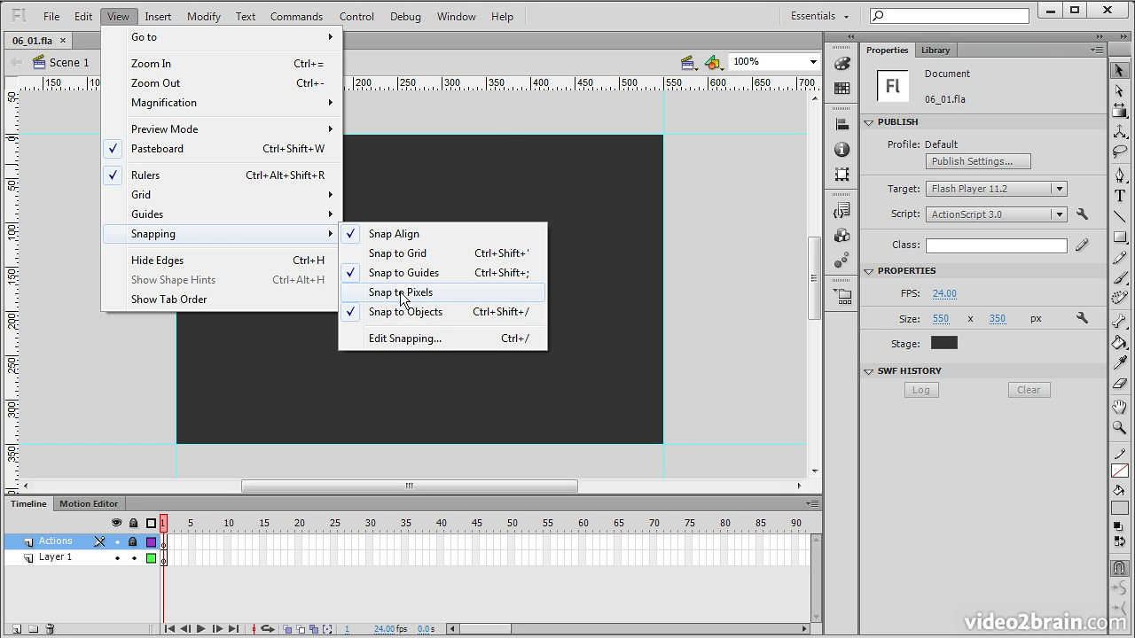
click(401, 293)
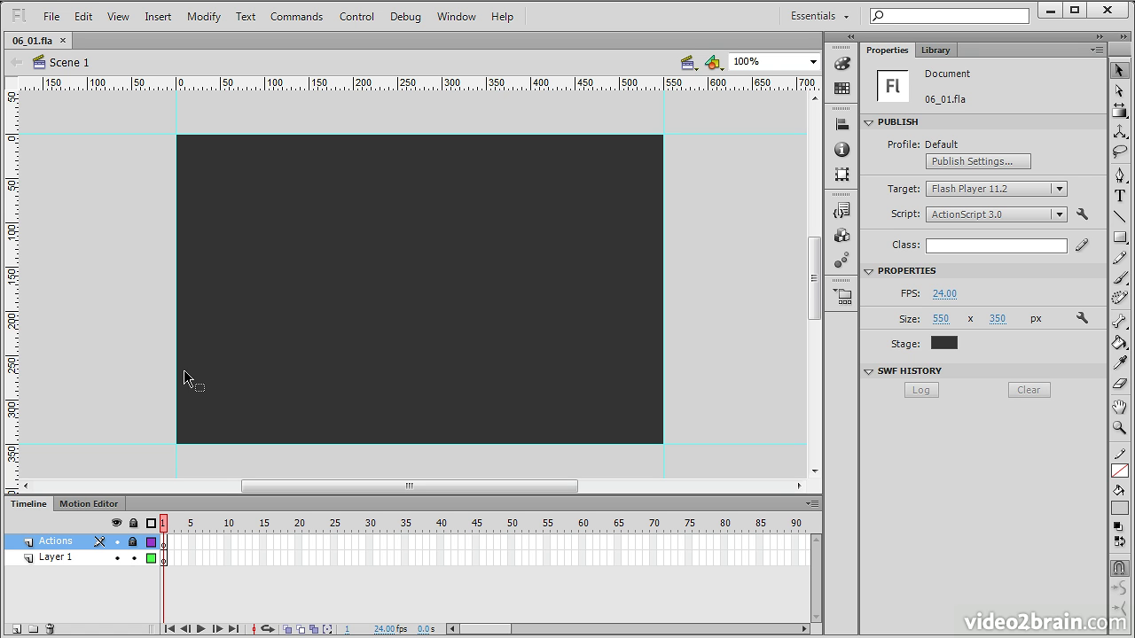
Rename Layer 1 to 'Background' and add a new layer named 'Hill' above it.
double_click(57, 557)
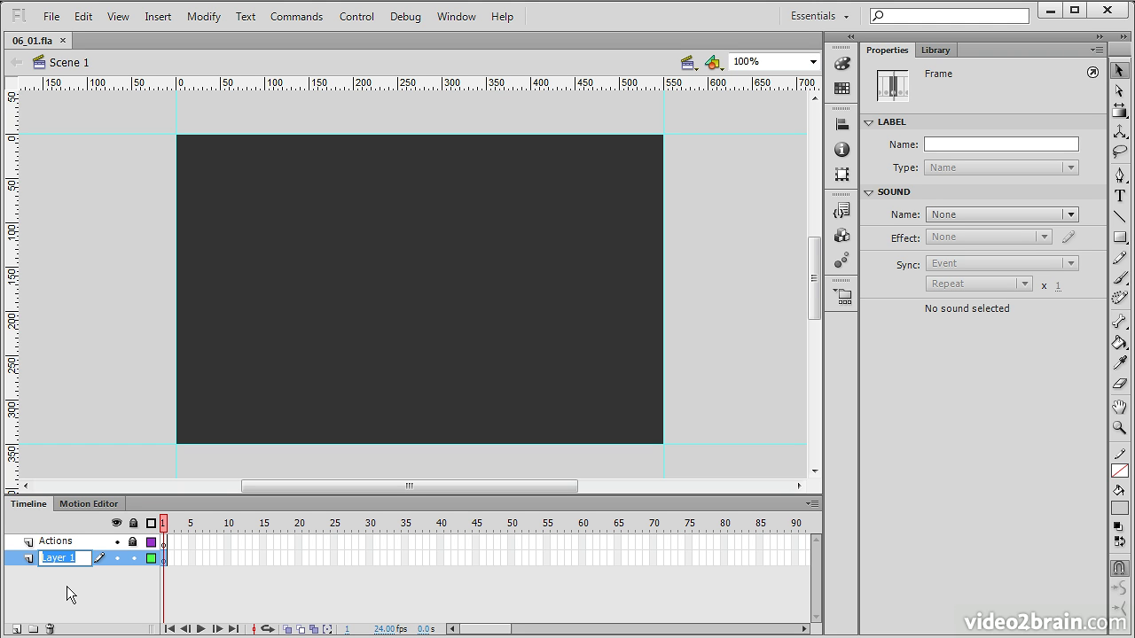
text(Background)
click(164, 600)
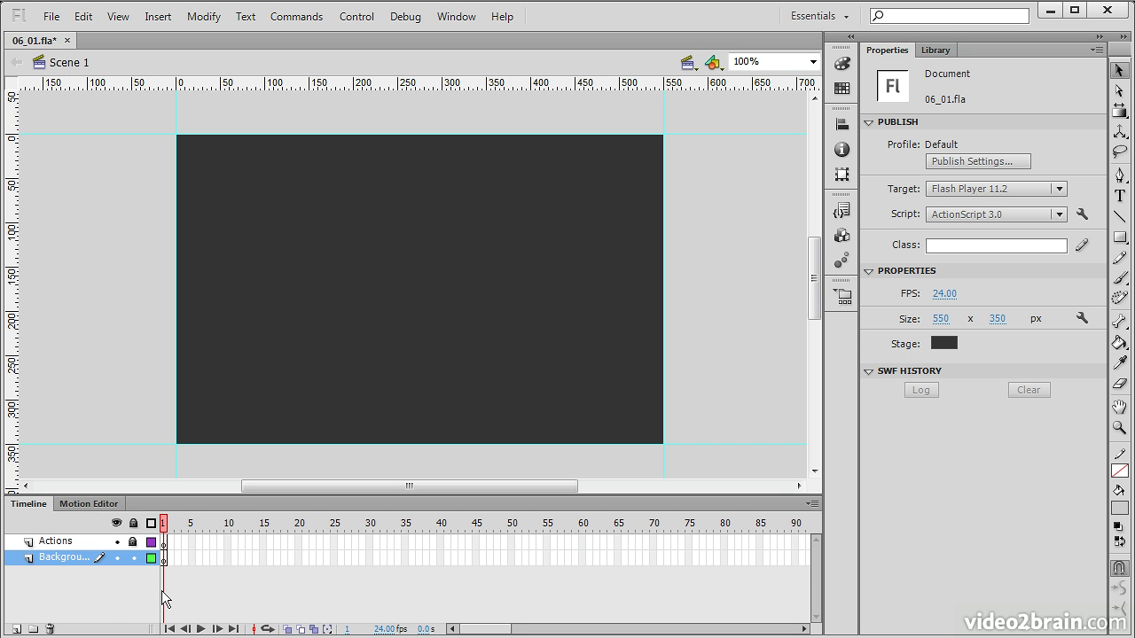
click(17, 629)
double_click(54, 560)
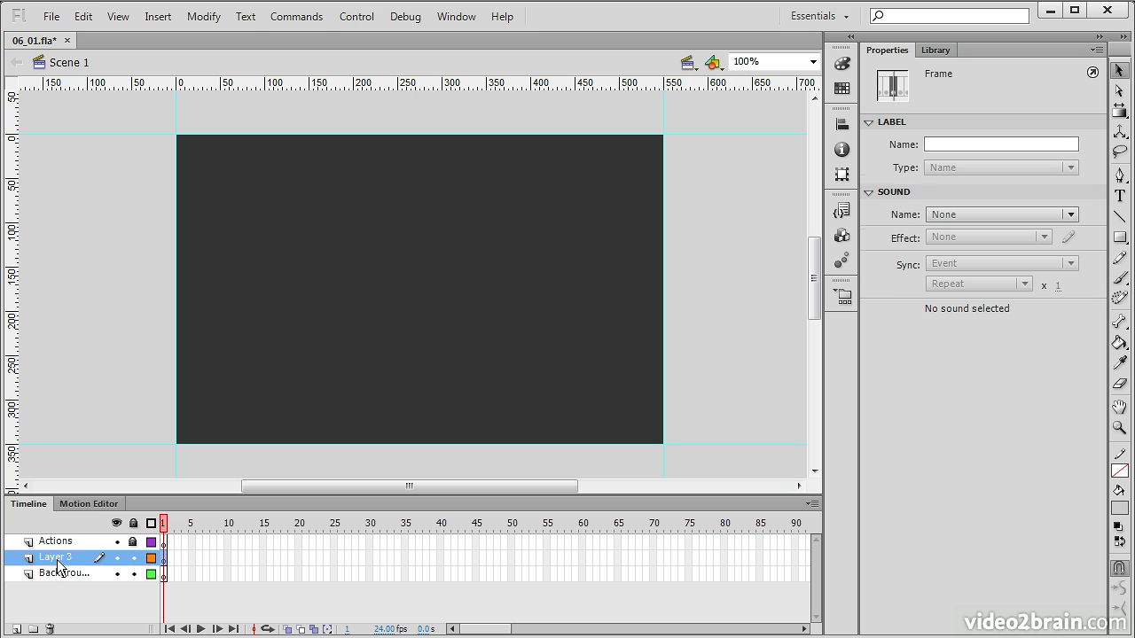
text(Hill)
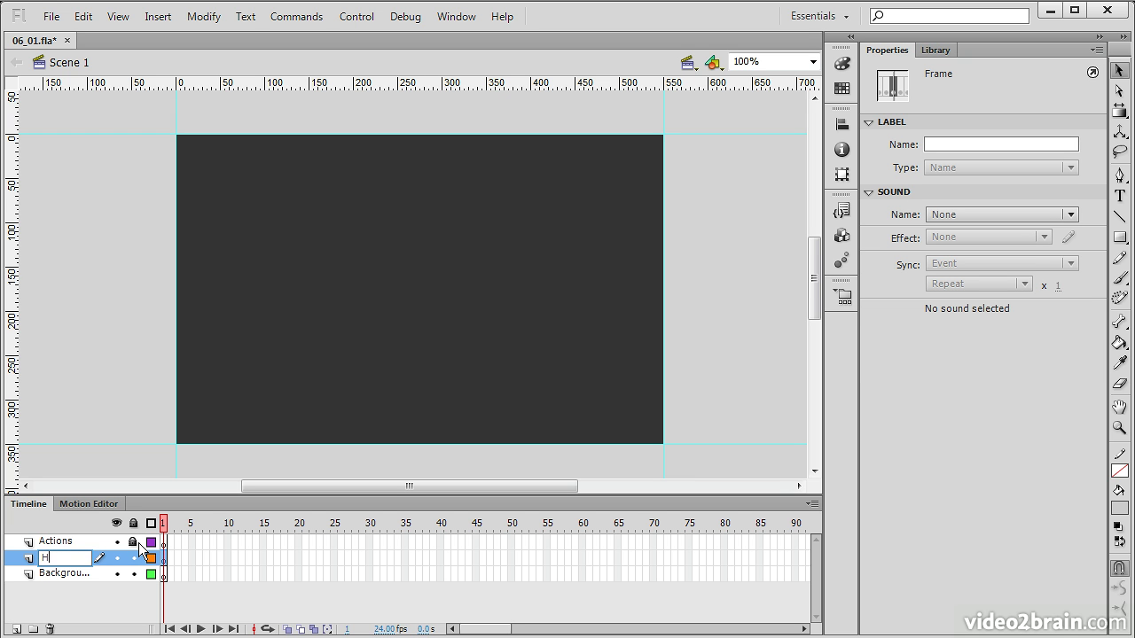
key(Return)
Add a 'Player' layer, then lock the Player, Hill and Background layers.
click(16, 629)
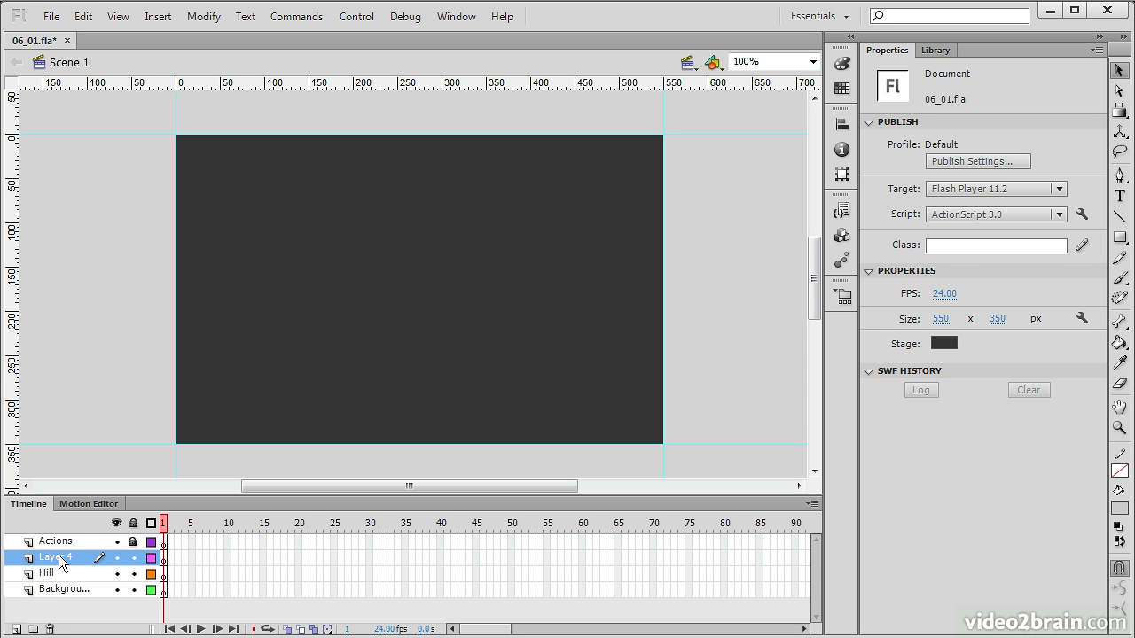
double_click(62, 559)
text(Player)
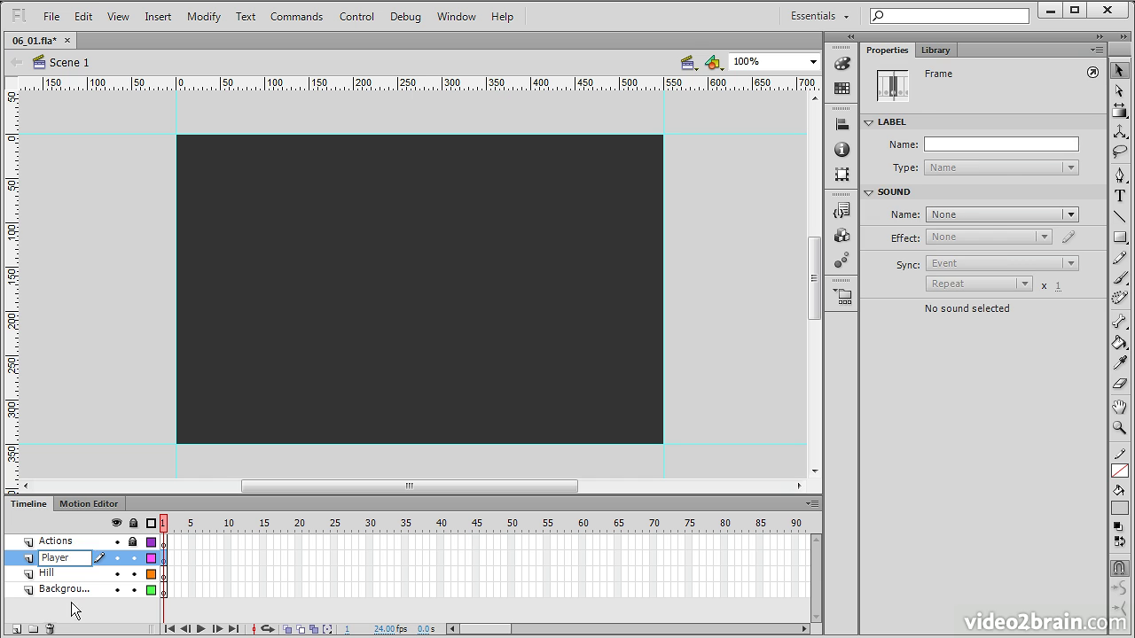
key(Return)
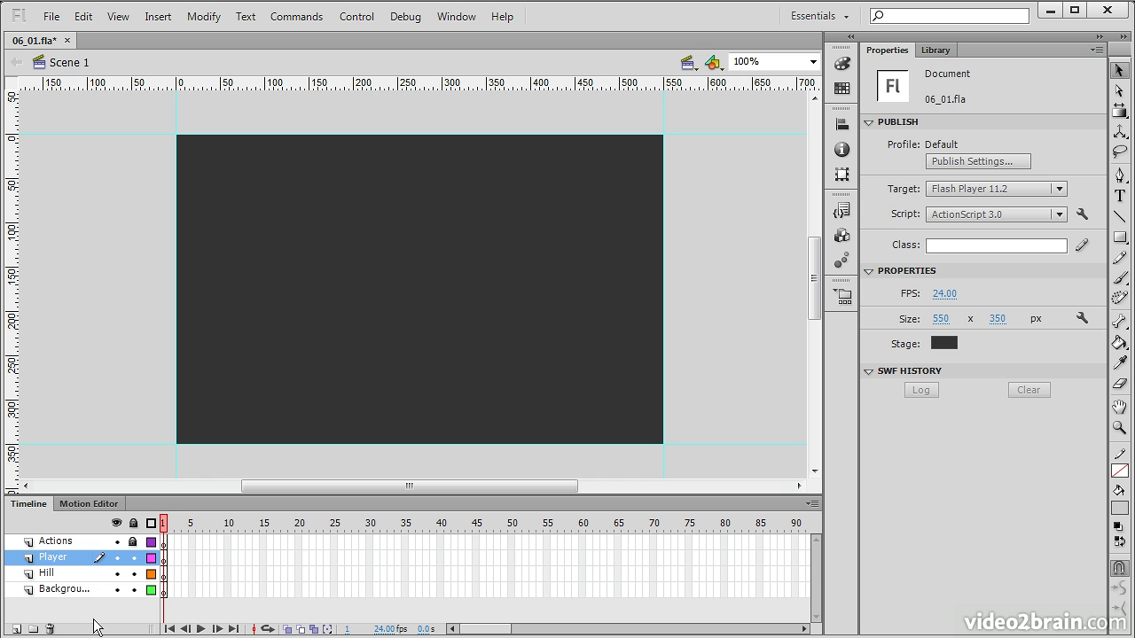
drag(133, 557, 133, 590)
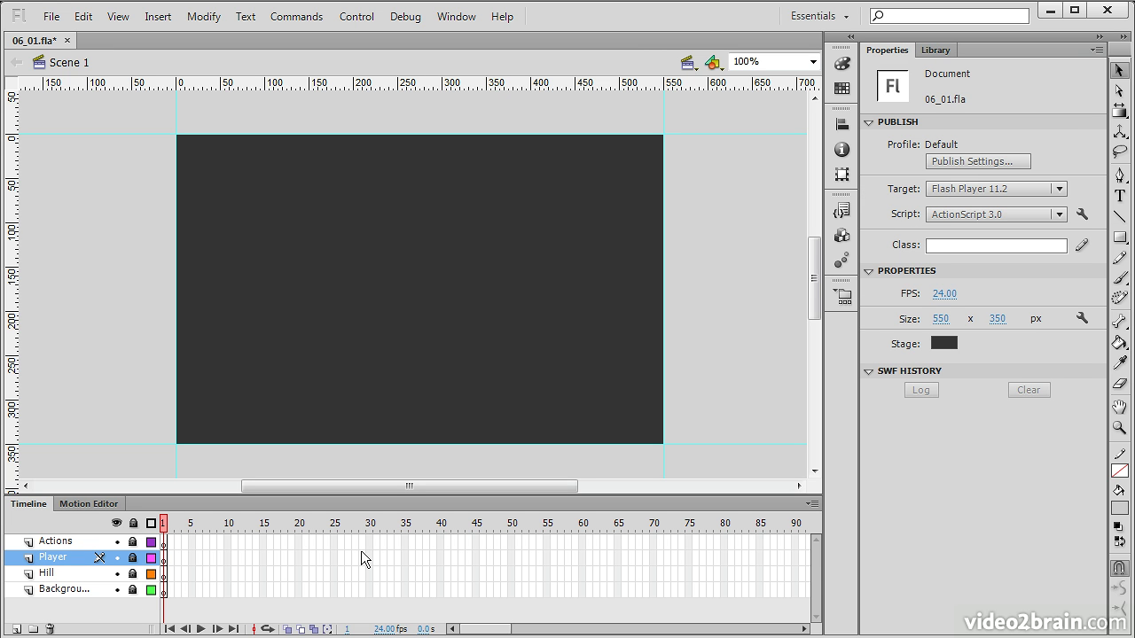